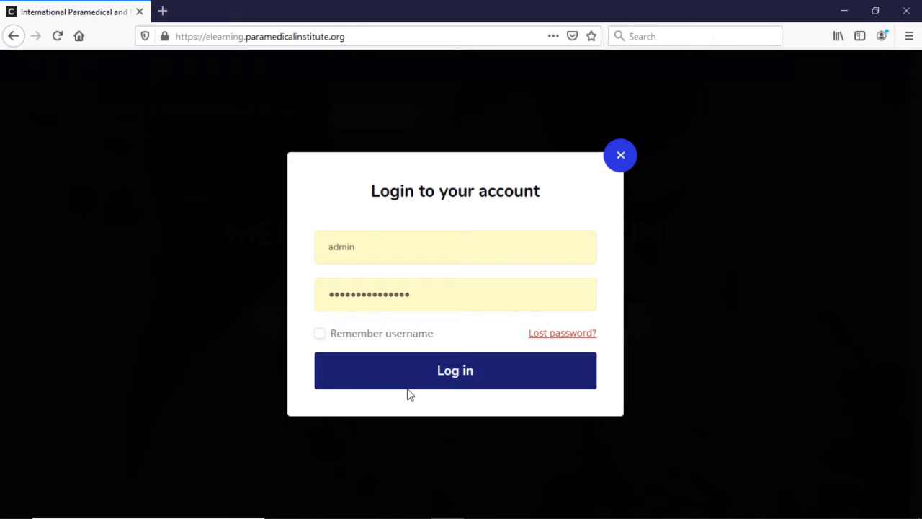
Step: Log in to the e-learning portal with the filled-in account and open the Diploma in Clinical Medicine course category
left_click(408, 387)
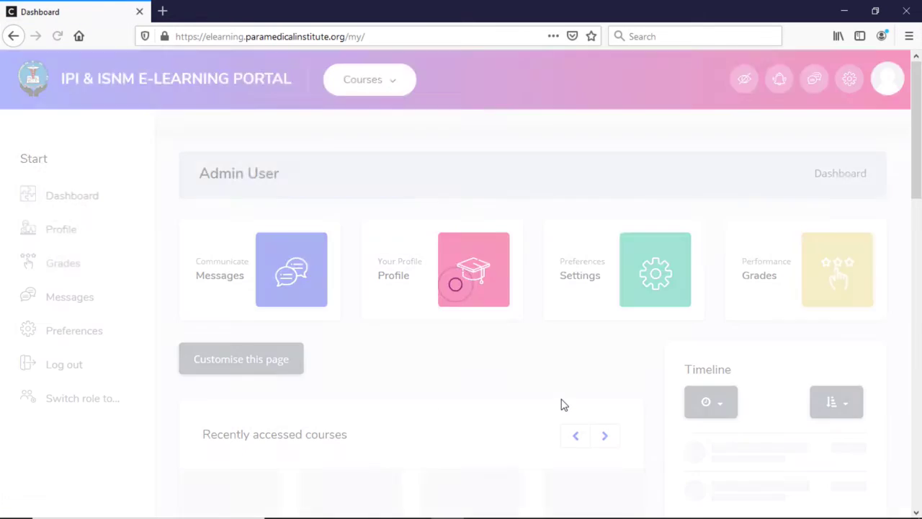
left_click(396, 93)
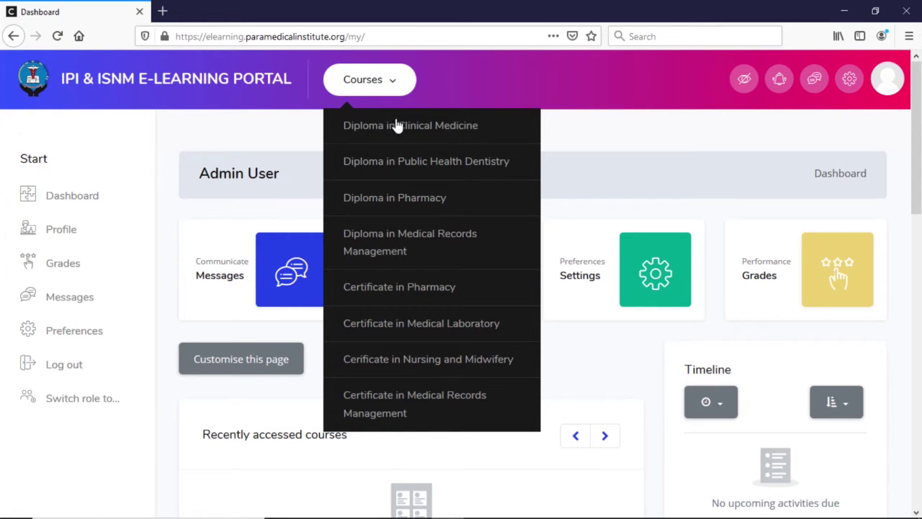
left_click(431, 126)
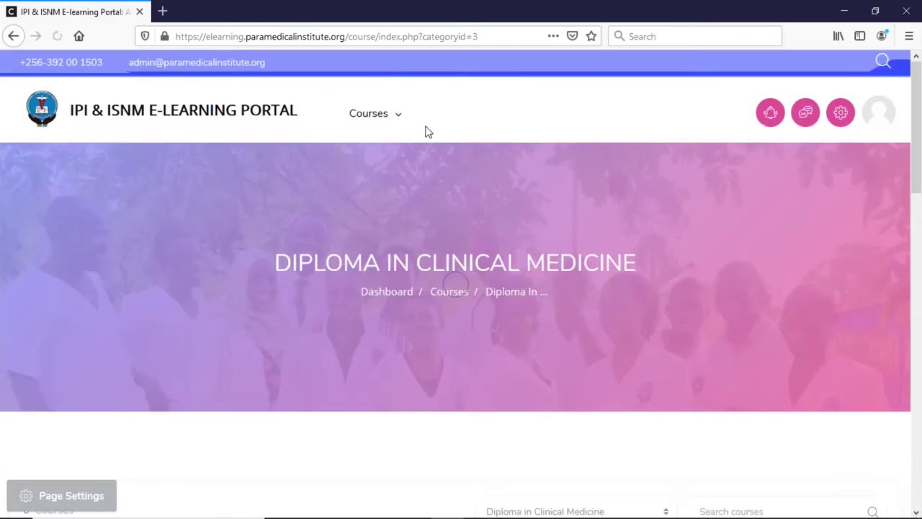
Step: Open the Basic Computer Applications course under Year 1, Semester 1 of the diploma
scroll(322, 336, "down", 5)
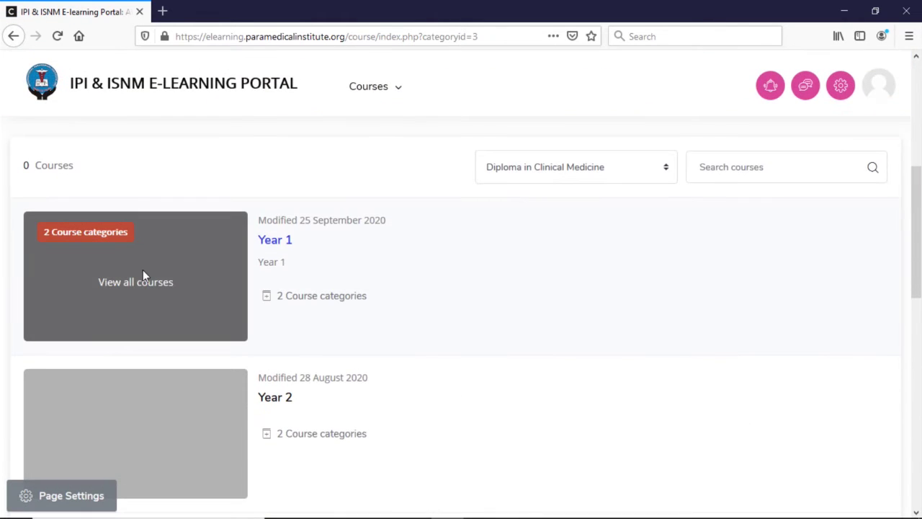
left_click(142, 281)
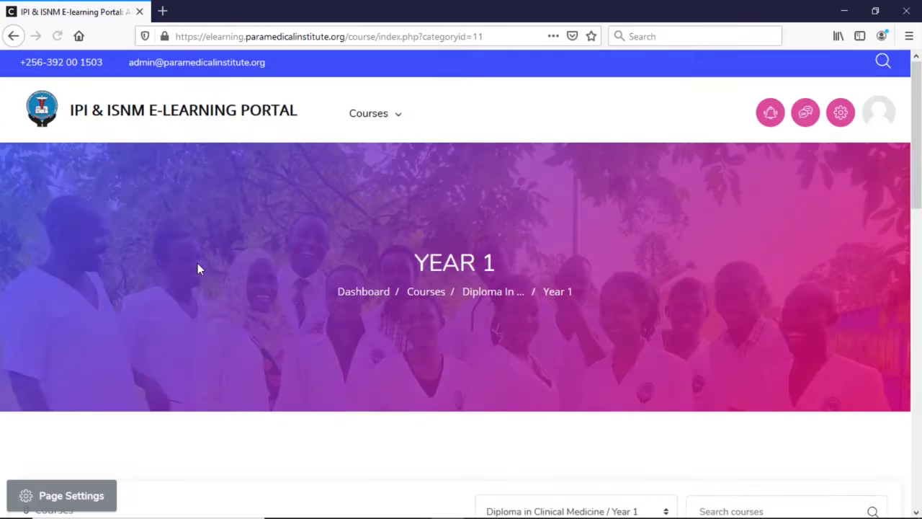
scroll(216, 310, "down", 5)
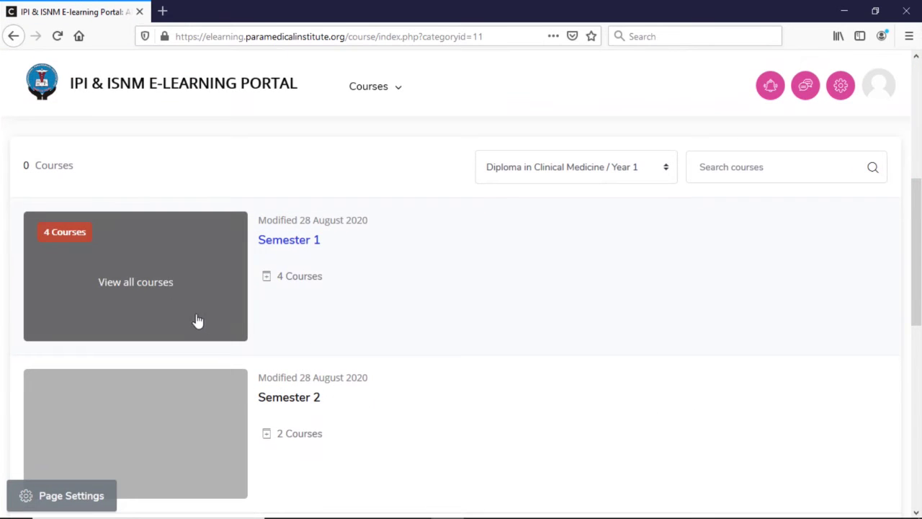
left_click(174, 307)
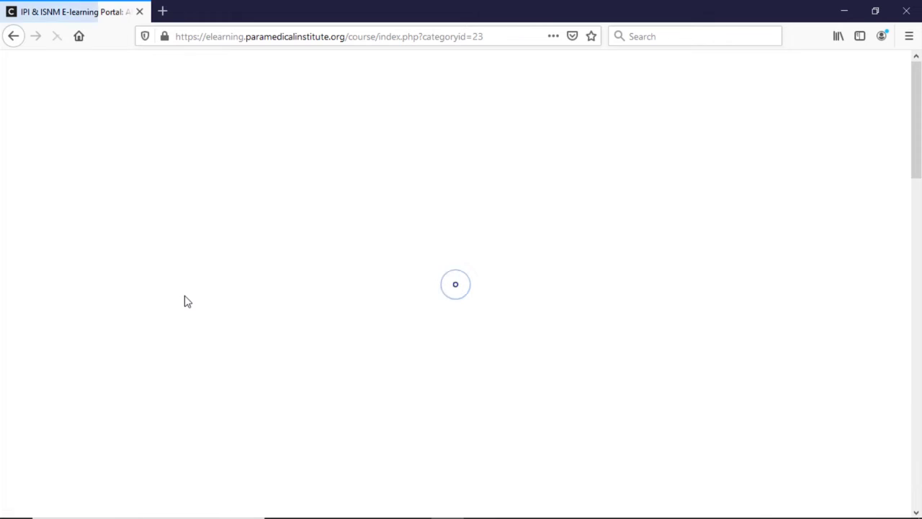
scroll(185, 301, "down", 4)
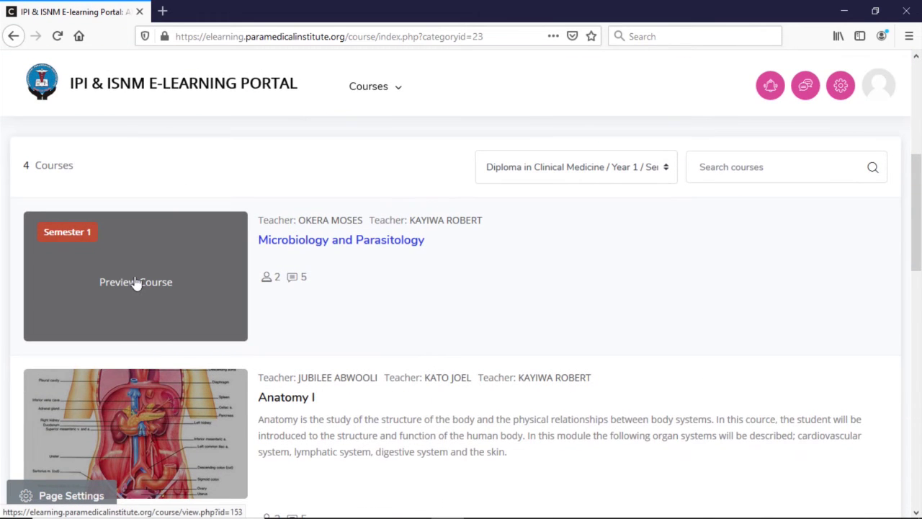
scroll(147, 300, "down", 4)
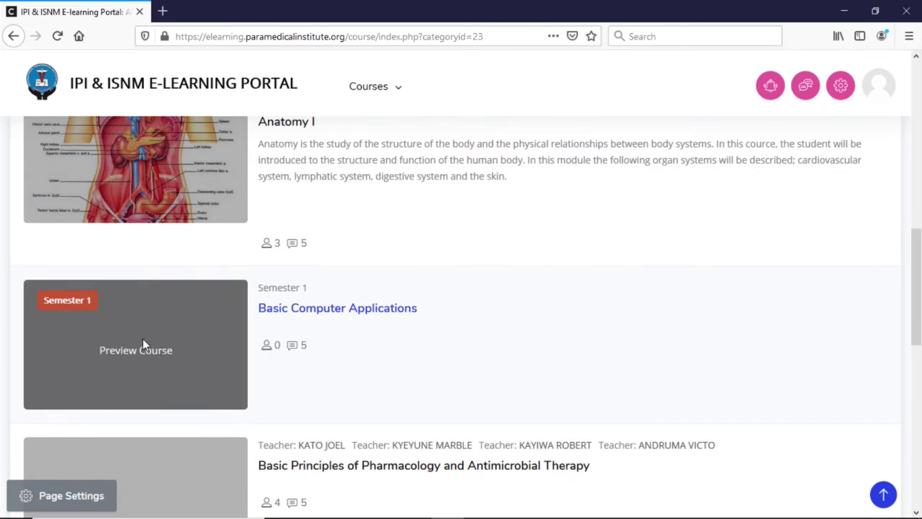
left_click(148, 349)
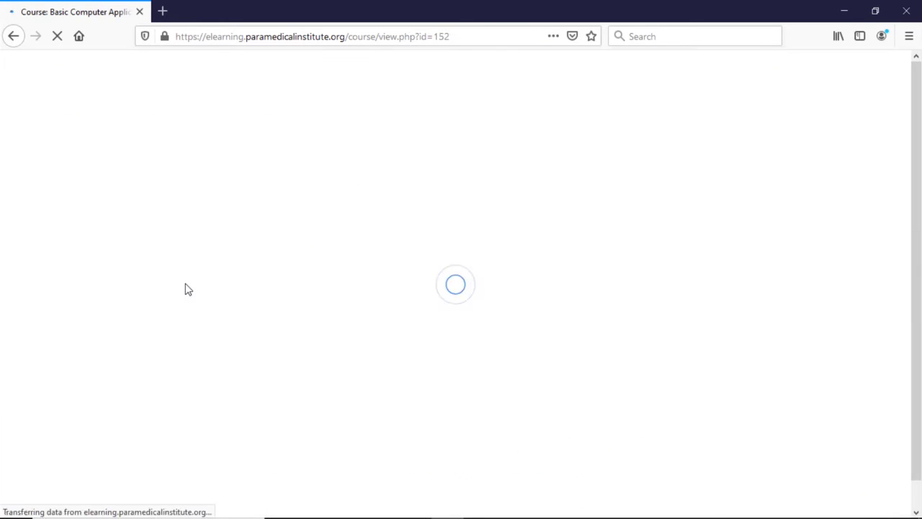
Step: Turn on editing for the Basic Computer Applications course
scroll(207, 318, "down", 1)
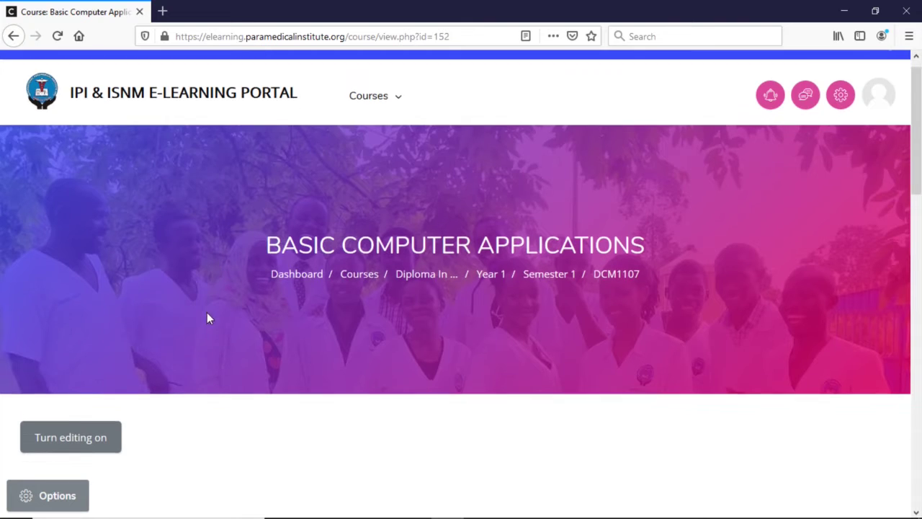
scroll(140, 346, "down", 3)
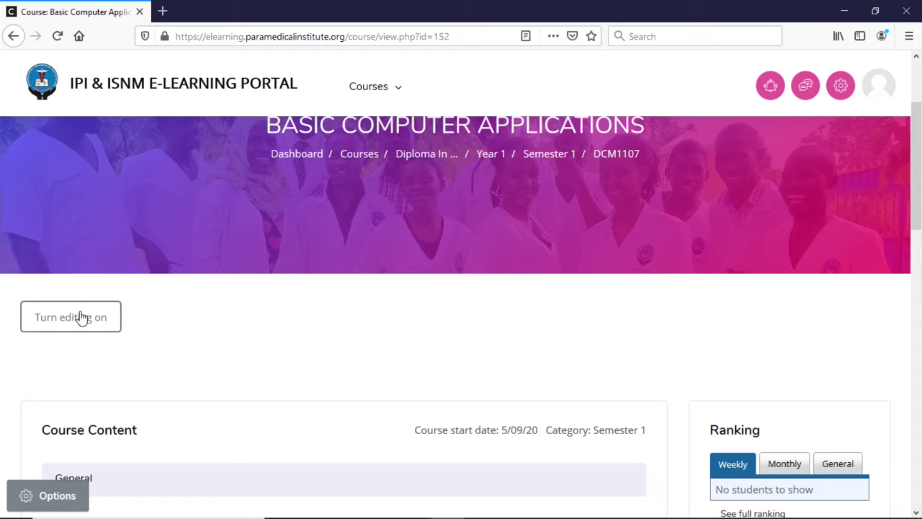
left_click(81, 318)
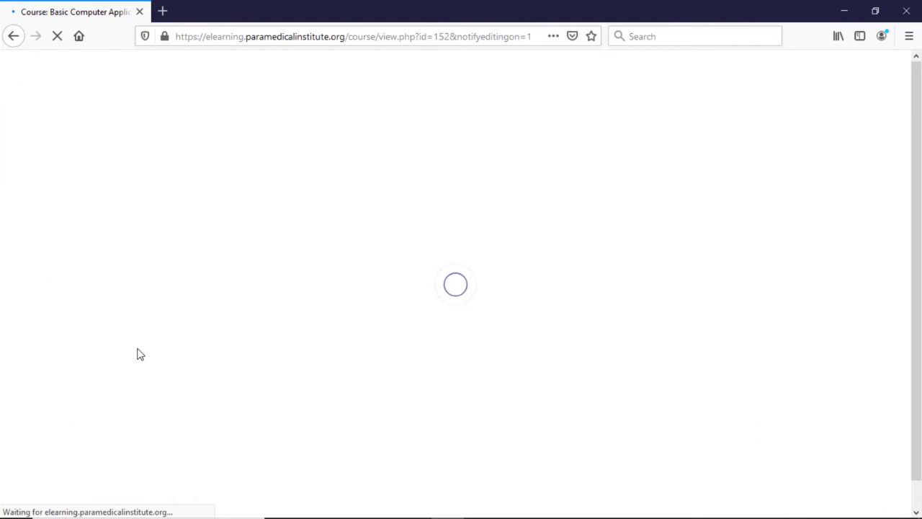
Step: Add a new Assignment activity to the Basic computing section of the course
scroll(150, 339, "down", 8)
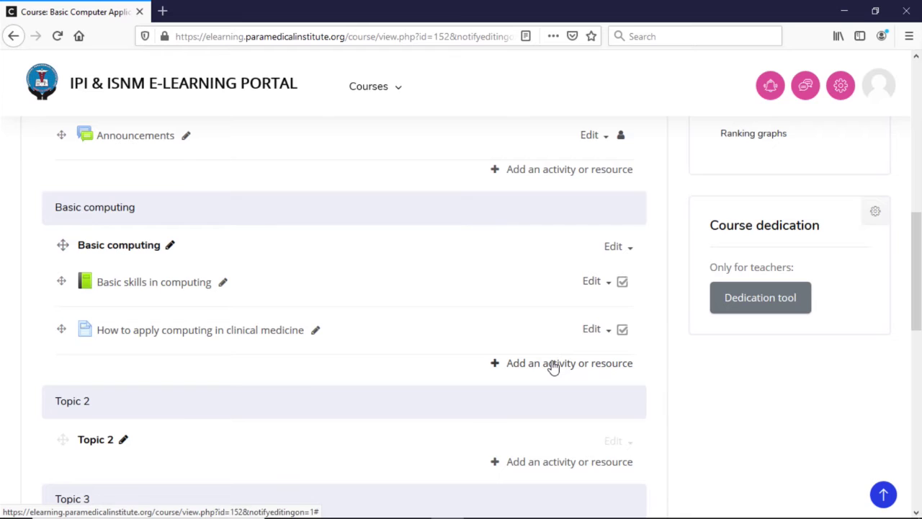
left_click(553, 364)
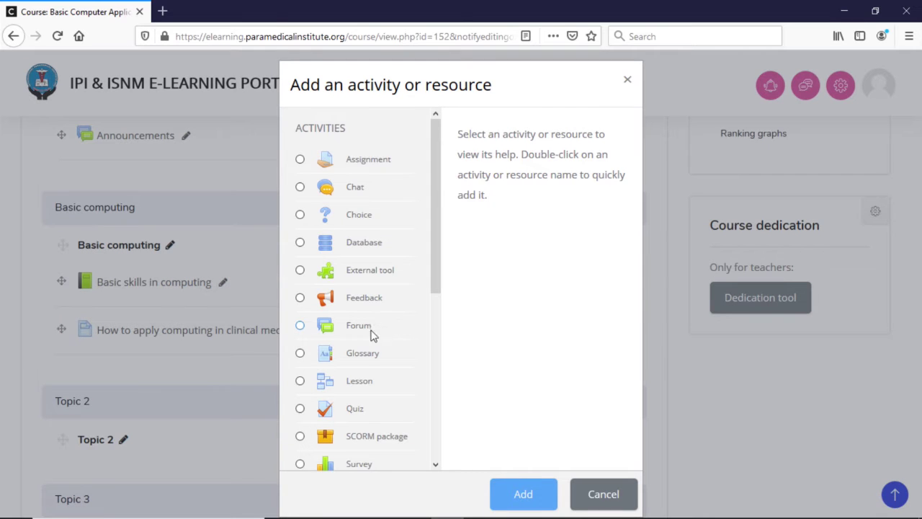
left_click(339, 160)
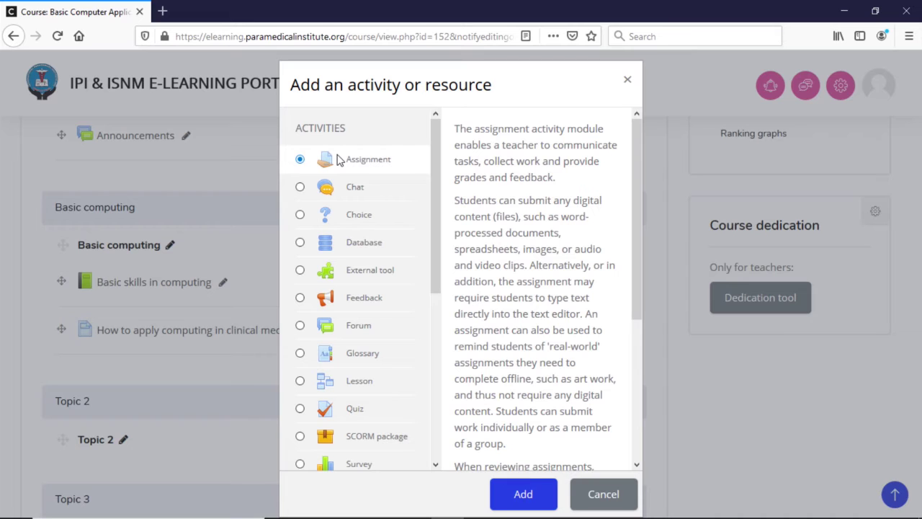
left_click(505, 494)
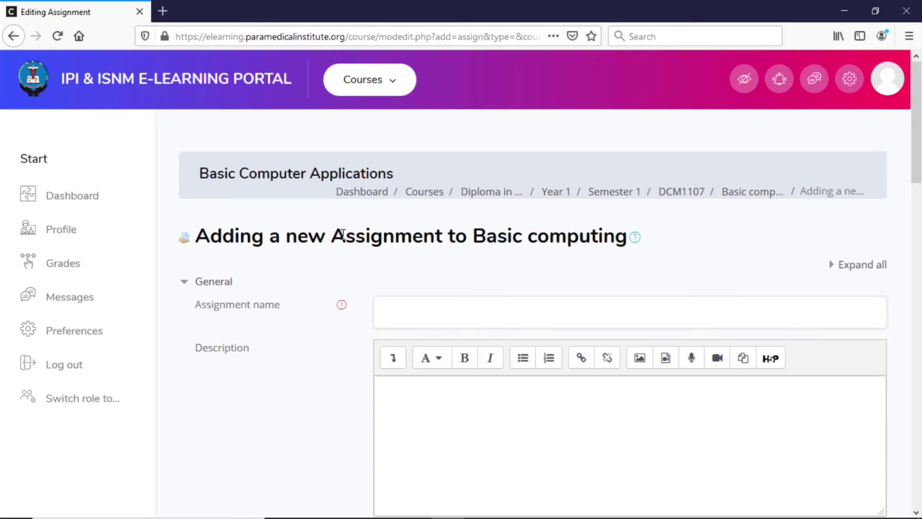
Step: Paste "Basic computing" as both the assignment name and the description
right_click(402, 319)
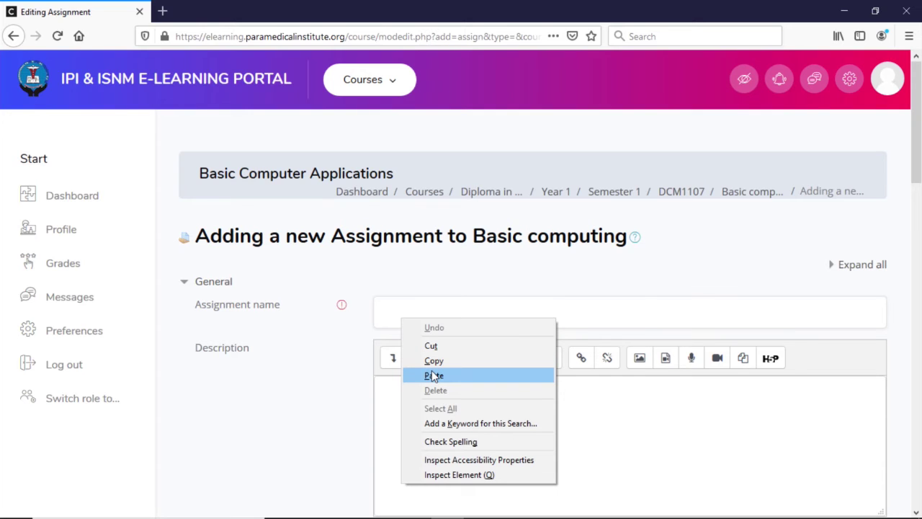
left_click(435, 376)
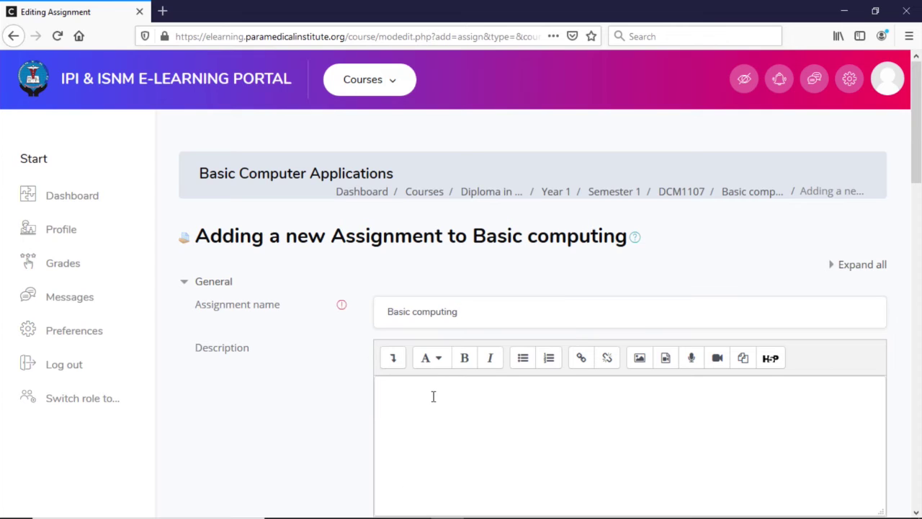
right_click(414, 404)
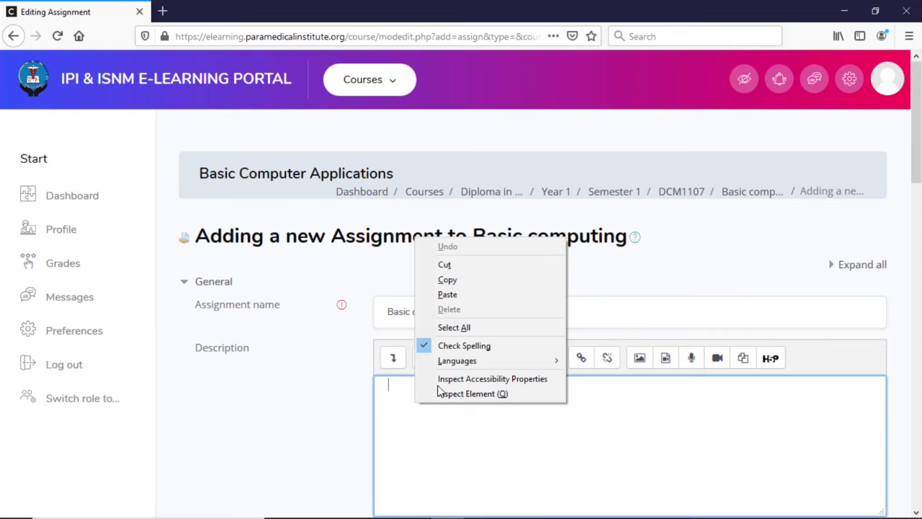
left_click(441, 295)
Step: Upload Microbiology.docx from the Desktop as an additional file of the assignment
scroll(514, 397, "down", 4)
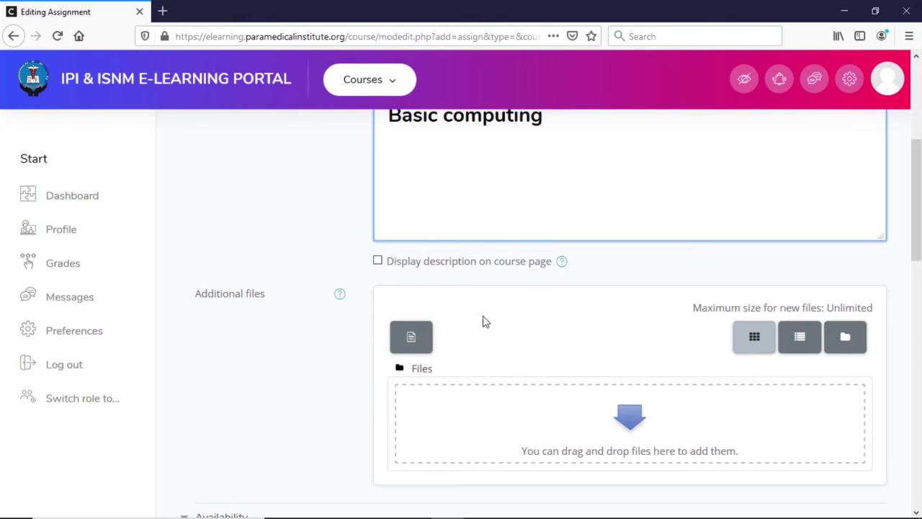
left_click(637, 434)
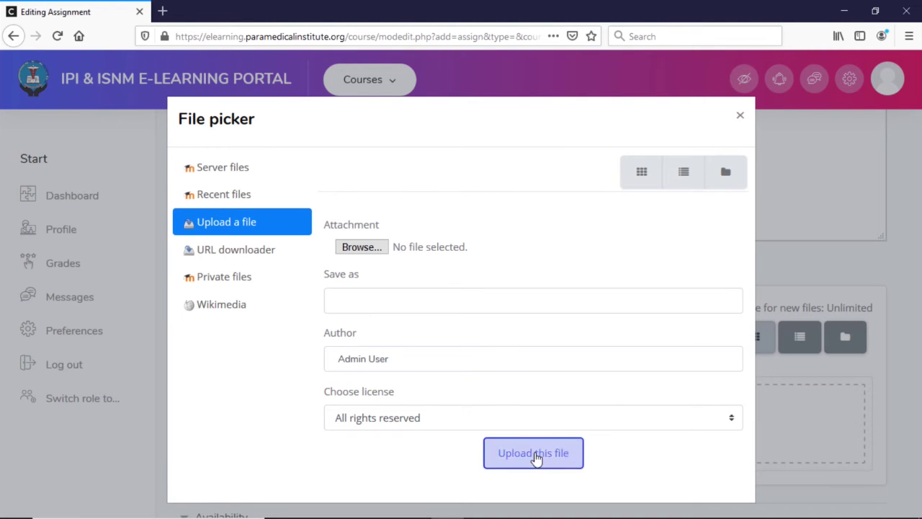
left_click(361, 246)
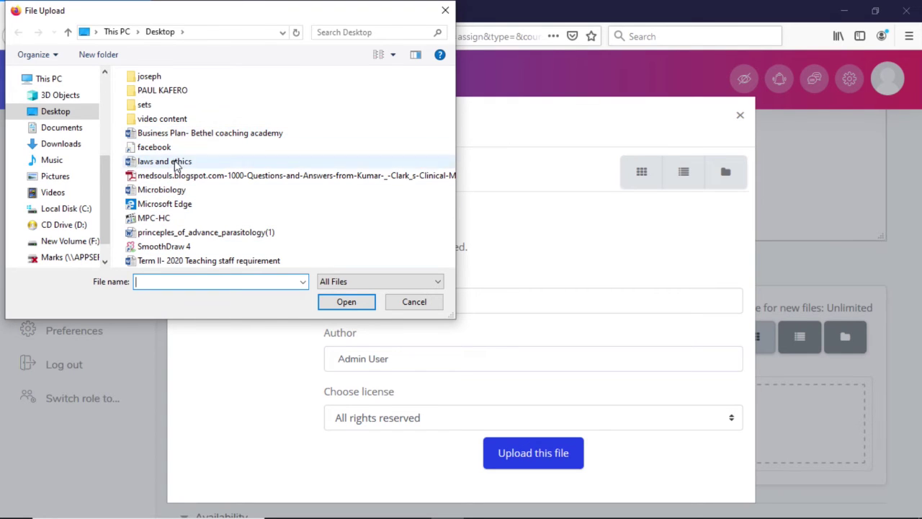
left_click(179, 190)
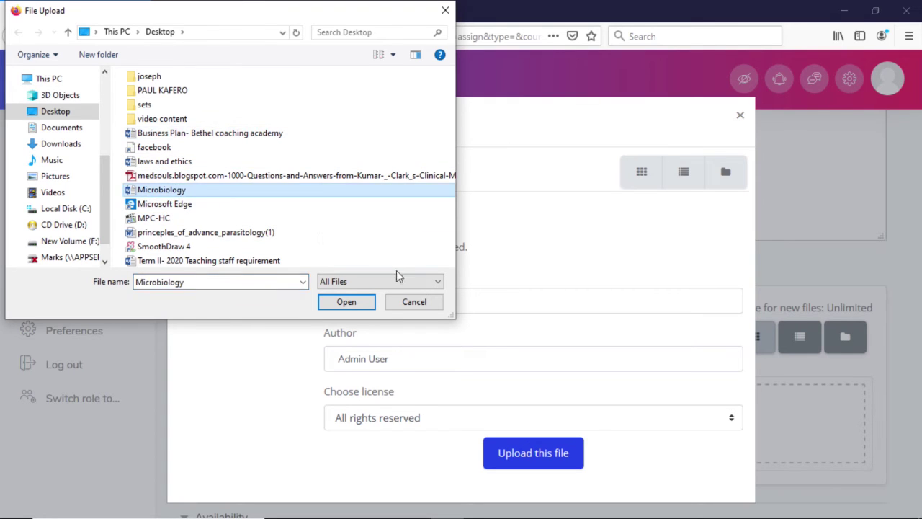
left_click(347, 304)
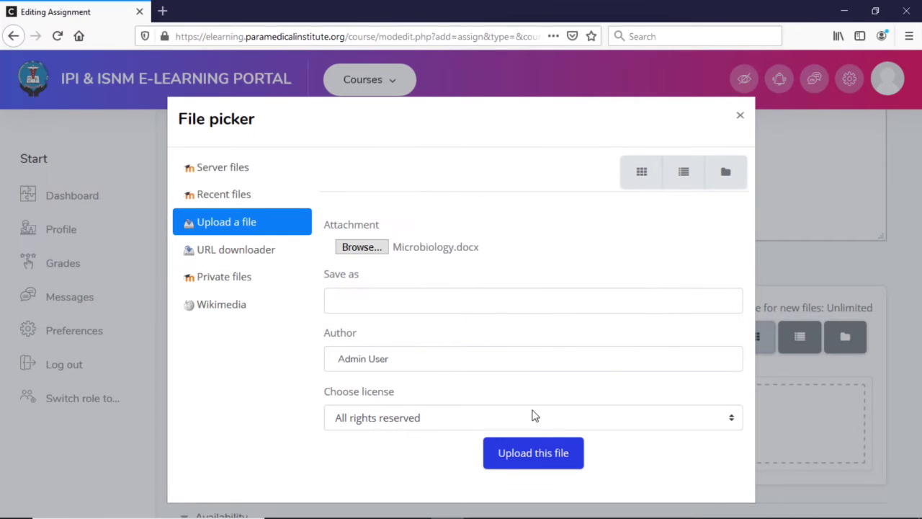
left_click(540, 461)
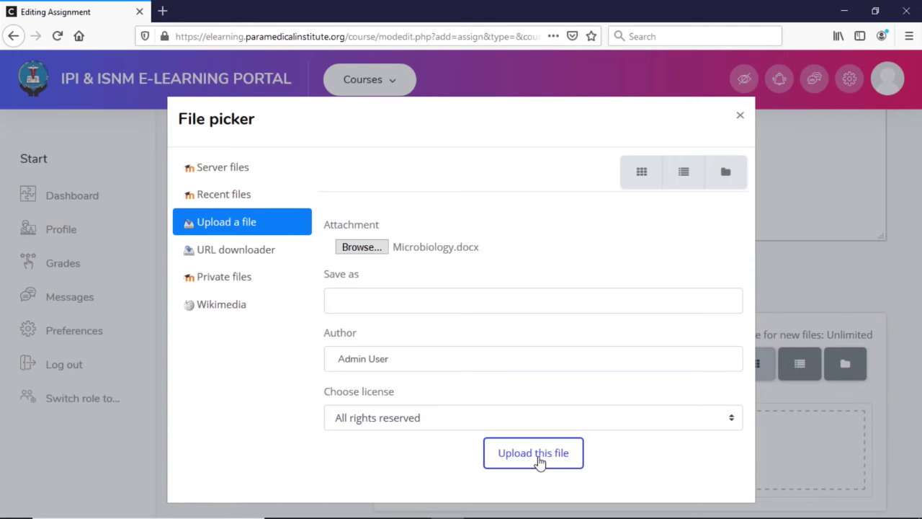
left_click(539, 462)
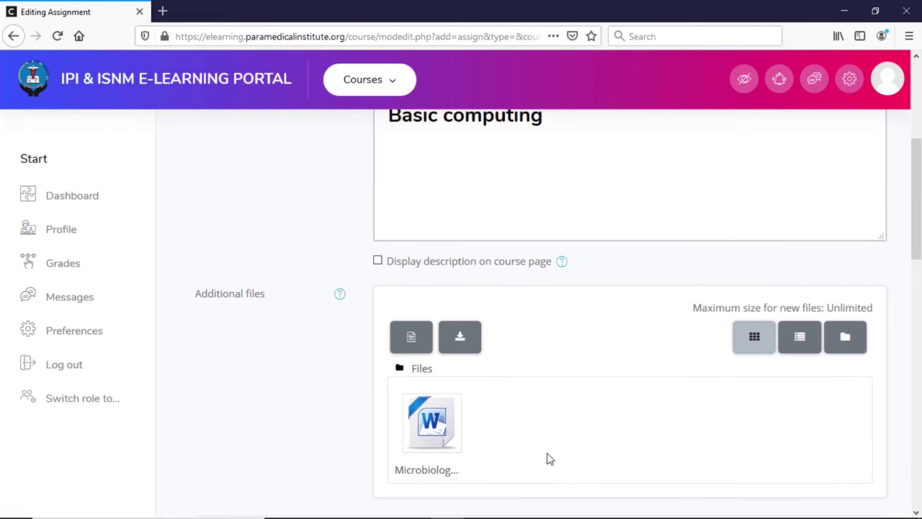
Step: Review the assignment's availability dates, submission settings and the list of selectable accepted file types, choosing no file type
scroll(490, 405, "down", 3)
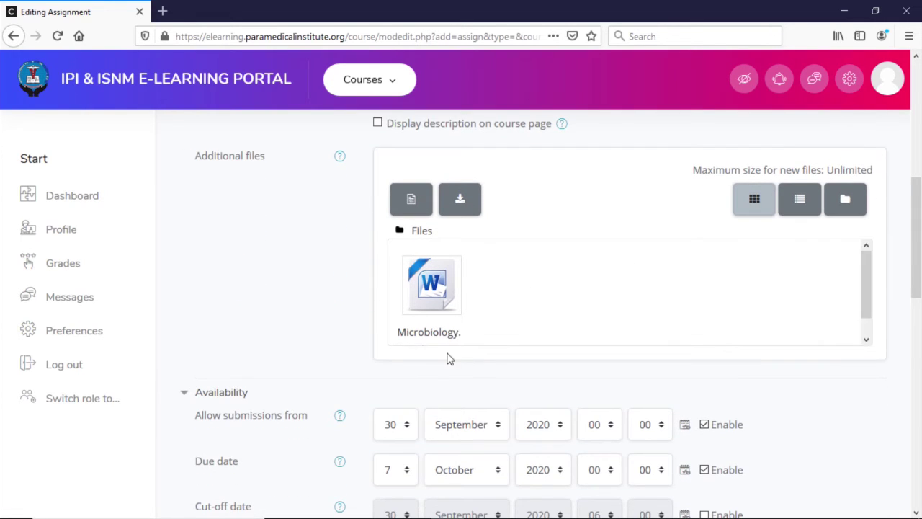
scroll(531, 321, "down", 3)
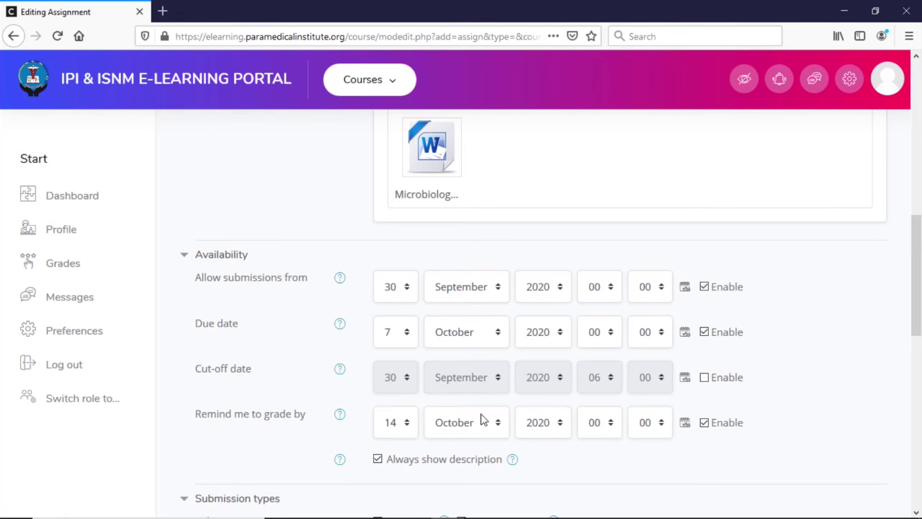
scroll(481, 420, "down", 3)
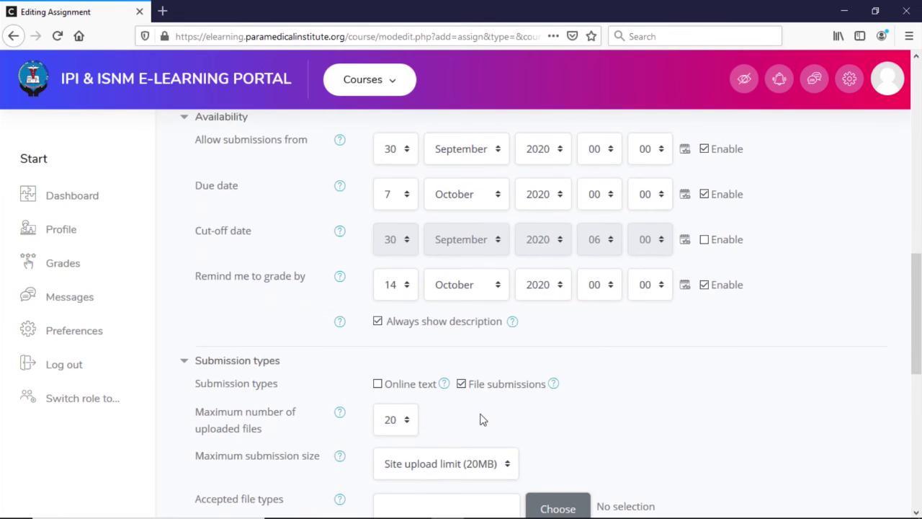
scroll(433, 421, "down", 3)
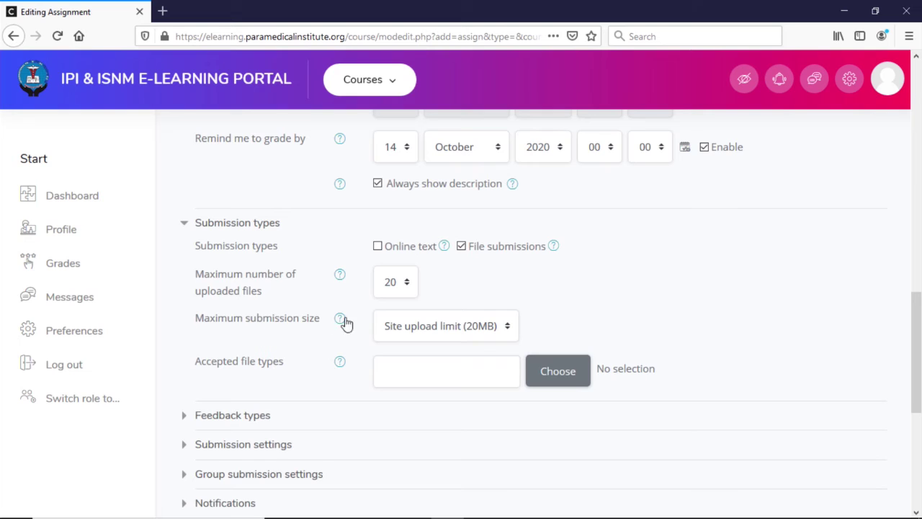
left_click(551, 384)
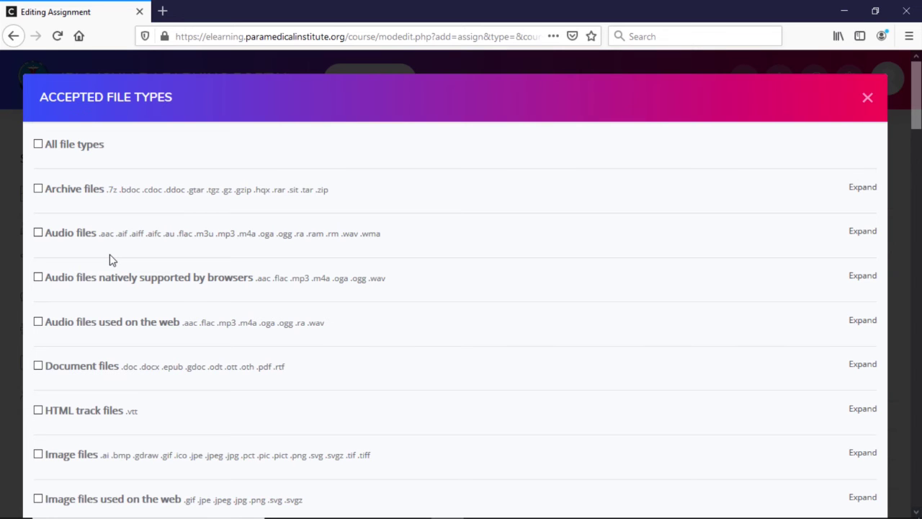
scroll(112, 259, "down", 5)
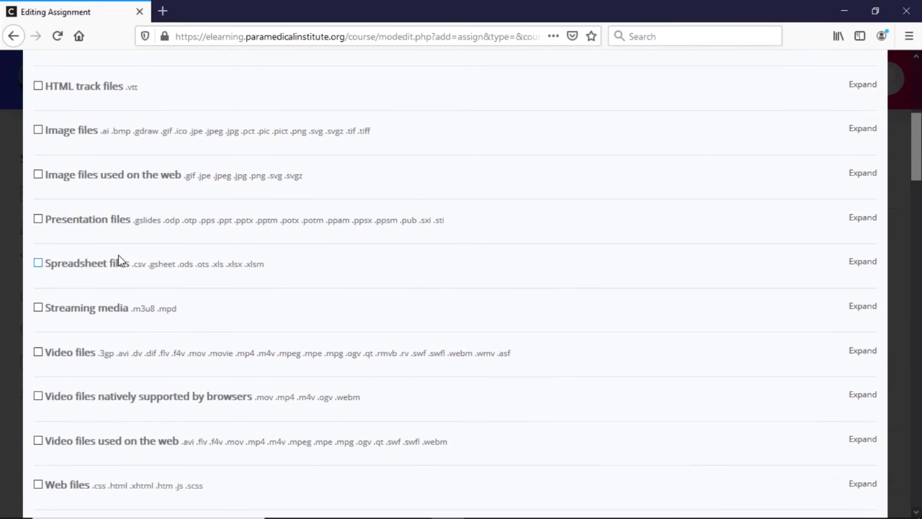
scroll(205, 299, "up", 5)
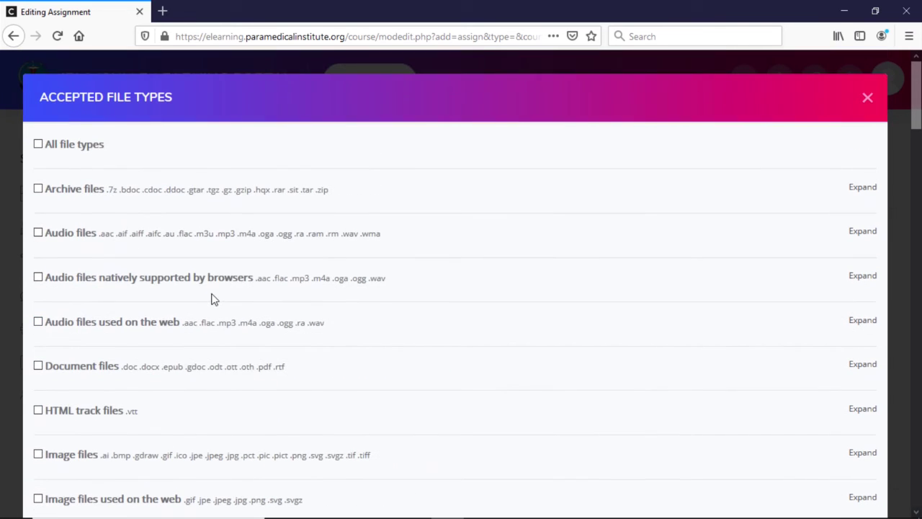
left_click(868, 98)
Step: Examine the assignment's feedback types, submission settings, group submission settings and notification options
left_click(232, 415)
scroll(411, 324, "down", 3)
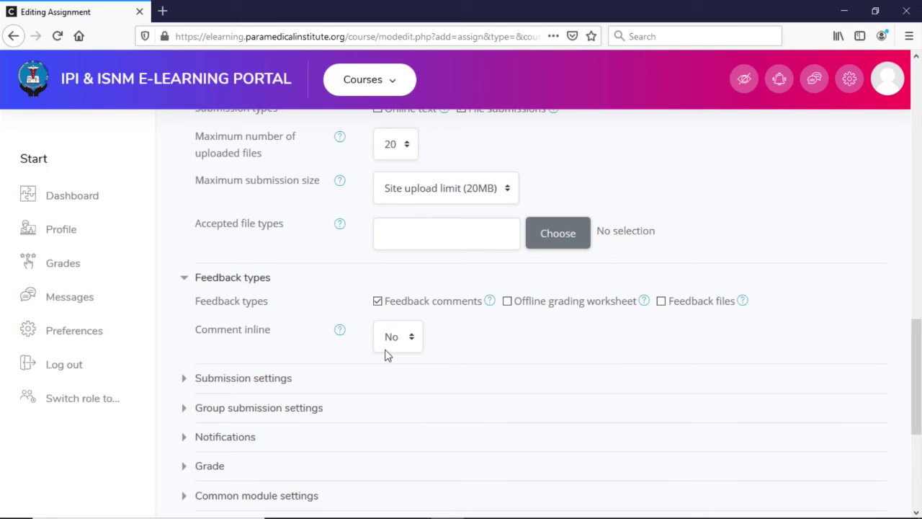
scroll(292, 368, "down", 4)
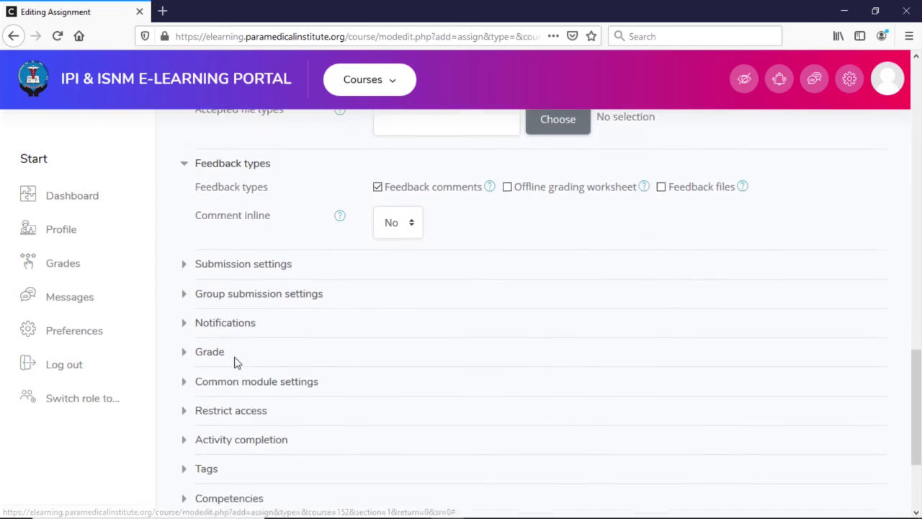
left_click(200, 243)
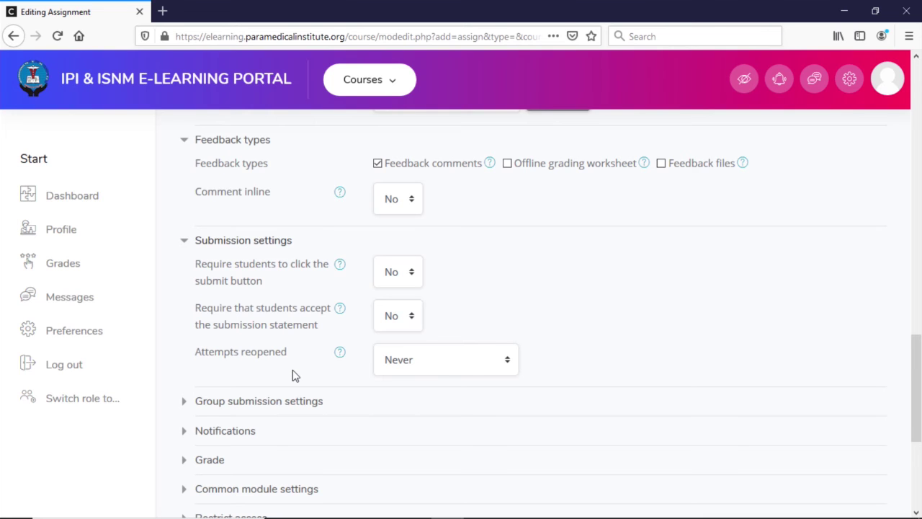
scroll(292, 375, "down", 3)
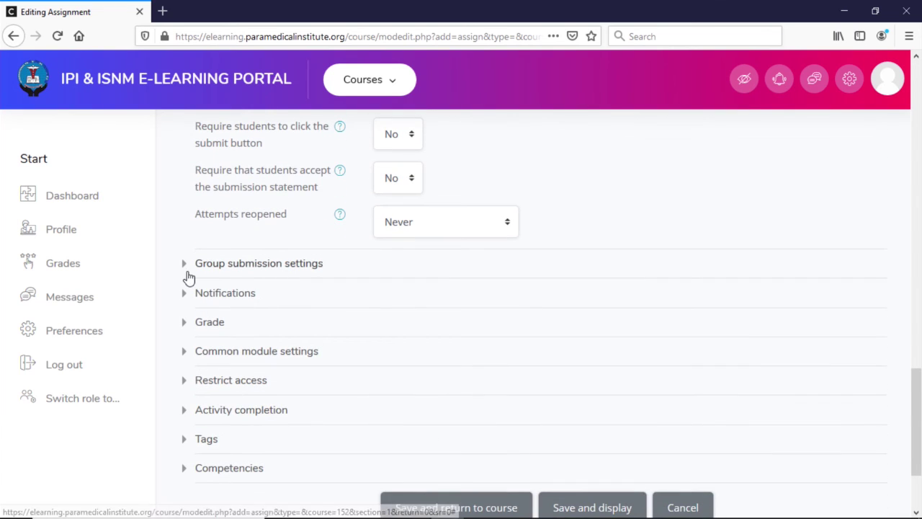
left_click(216, 265)
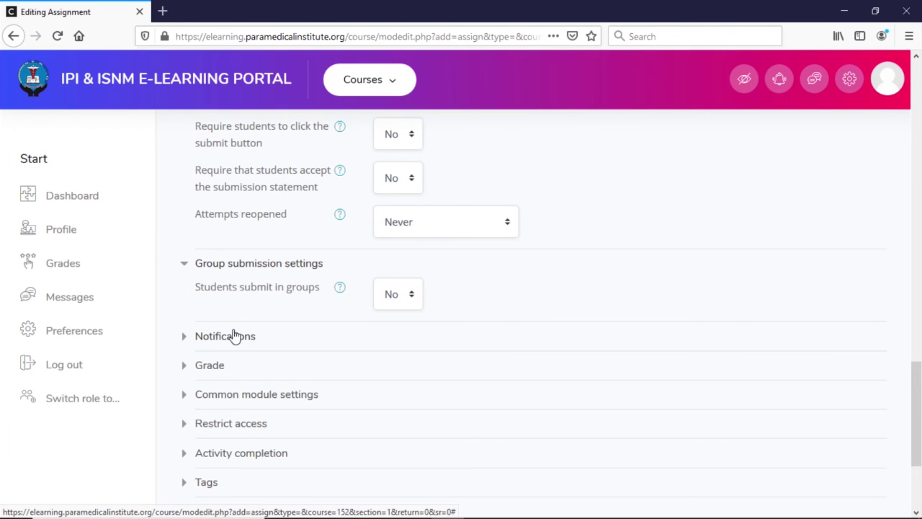
left_click(189, 344)
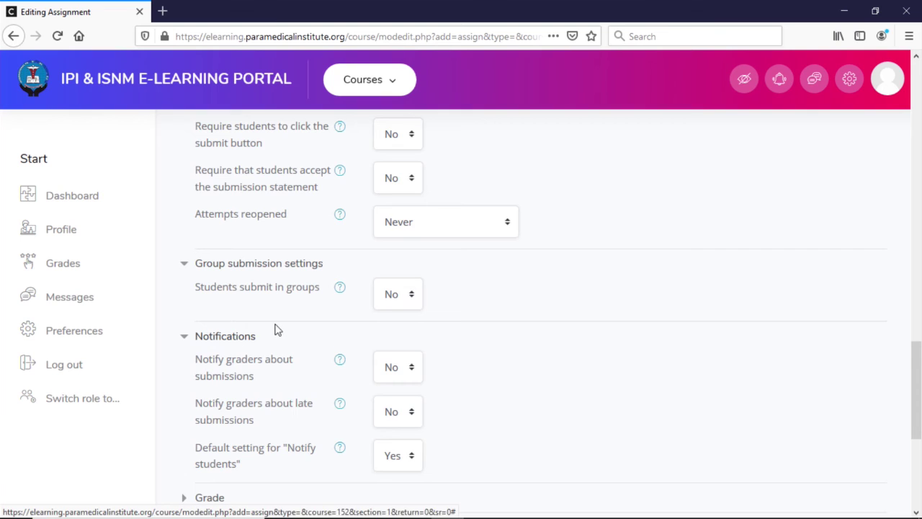
scroll(278, 329, "down", 4)
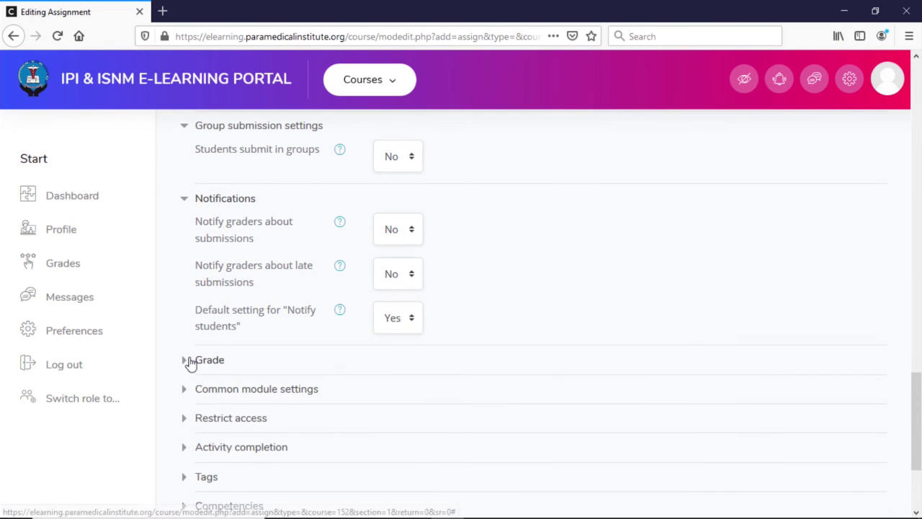
Step: Examine the assignment's grade settings, including grade type, maximum grade, grading method, blind marking and marking workflow
left_click(194, 362)
scroll(294, 352, "down", 5)
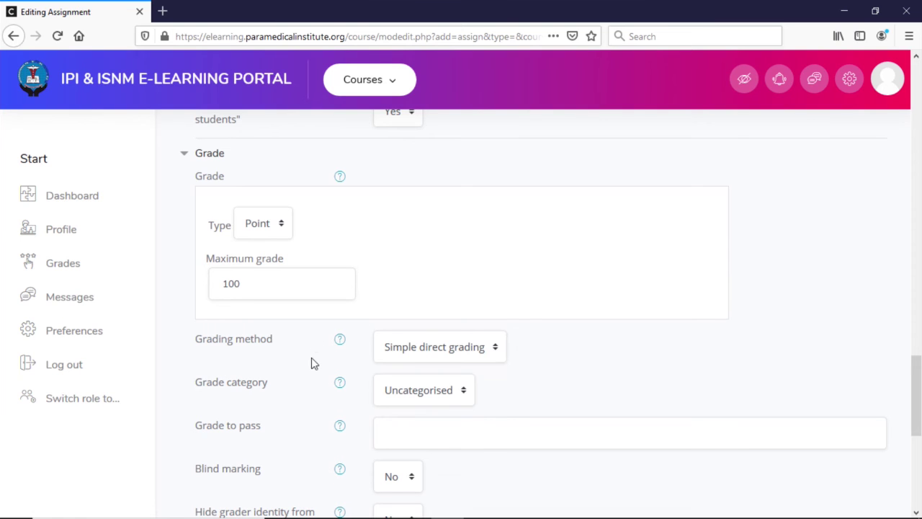
scroll(314, 379, "down", 3)
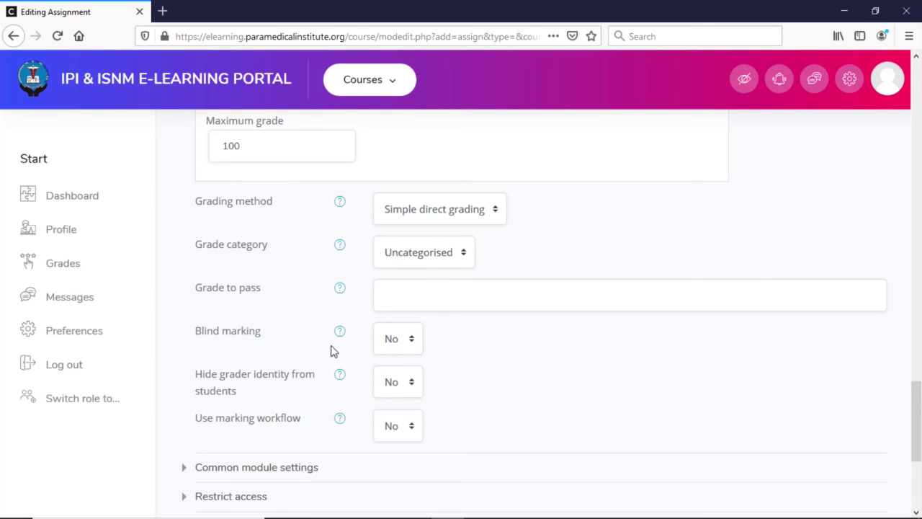
scroll(266, 387, "down", 2)
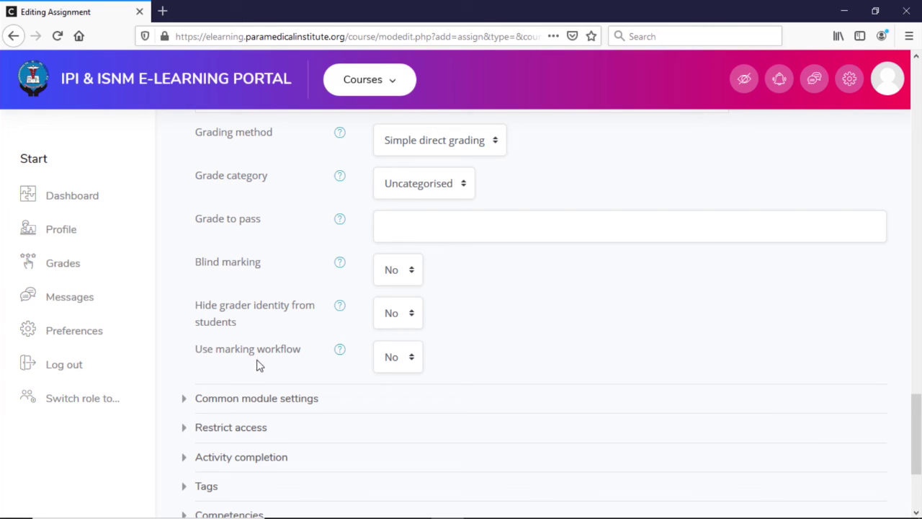
Step: Save and display the assignment, and check its attached file and grading summary
scroll(309, 366, "down", 3)
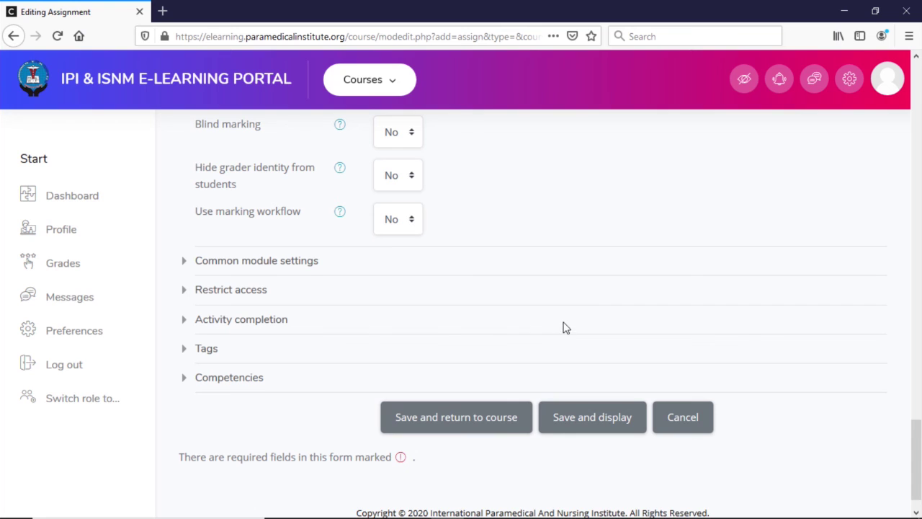
left_click(605, 430)
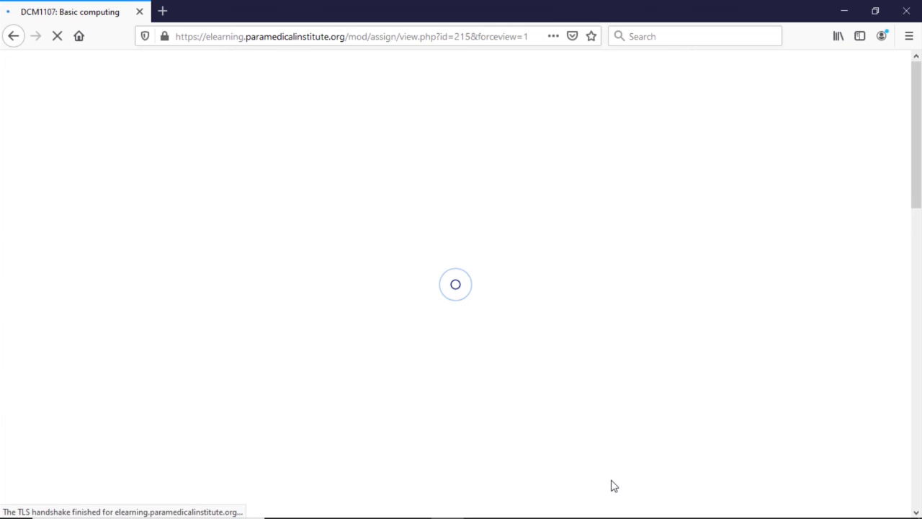
scroll(533, 435, "down", 5)
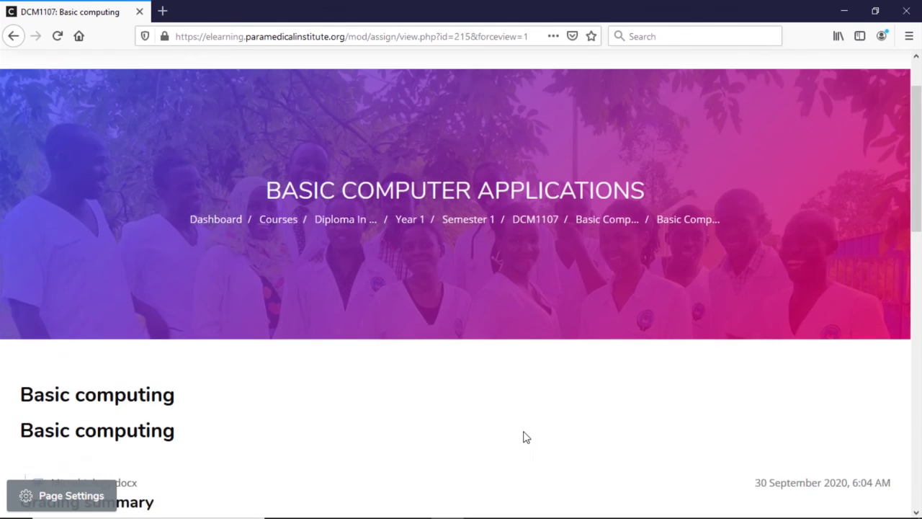
scroll(523, 438, "down", 1)
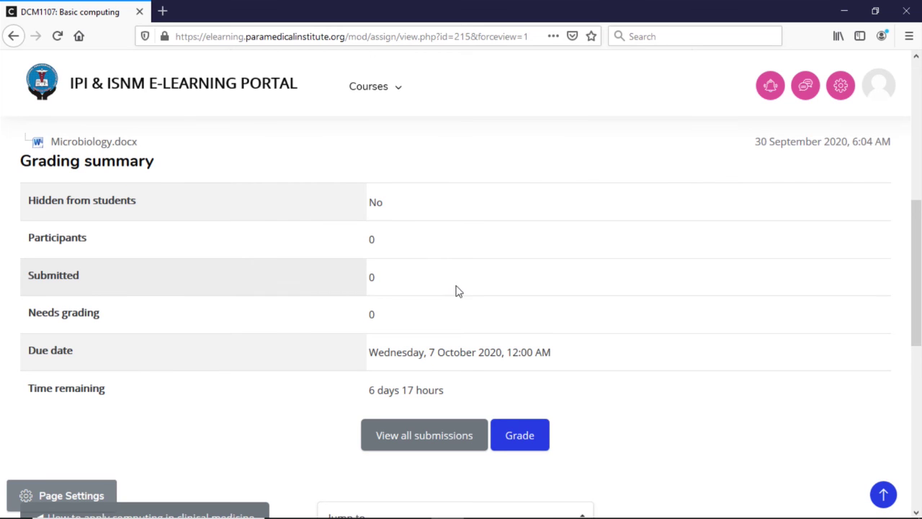
scroll(484, 336, "down", 2)
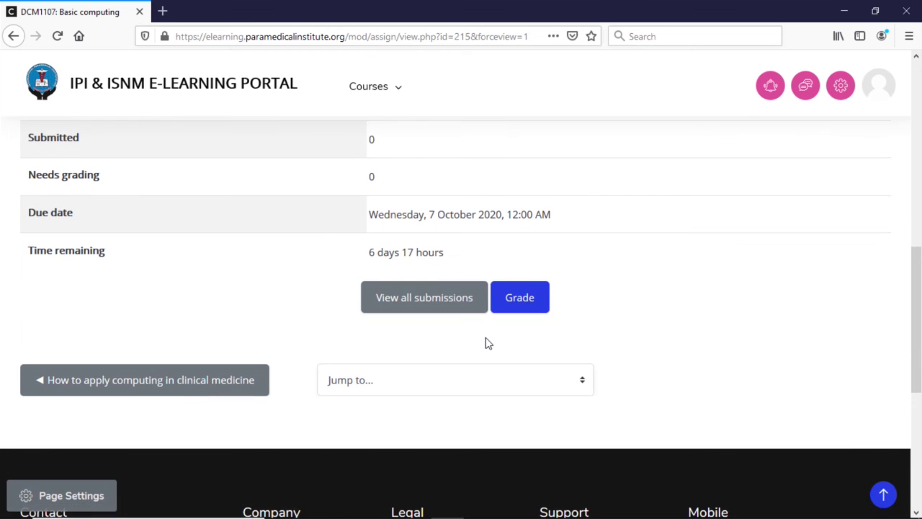
Step: Return from the assignment page to the Basic computing section of the Basic Computer Applications course
scroll(484, 335, "up", 3)
scroll(485, 344, "up", 4)
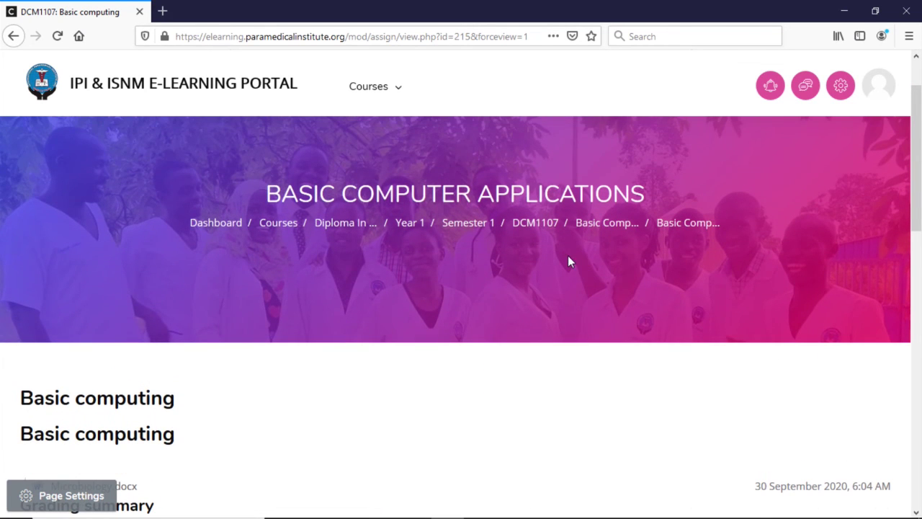
left_click(605, 225)
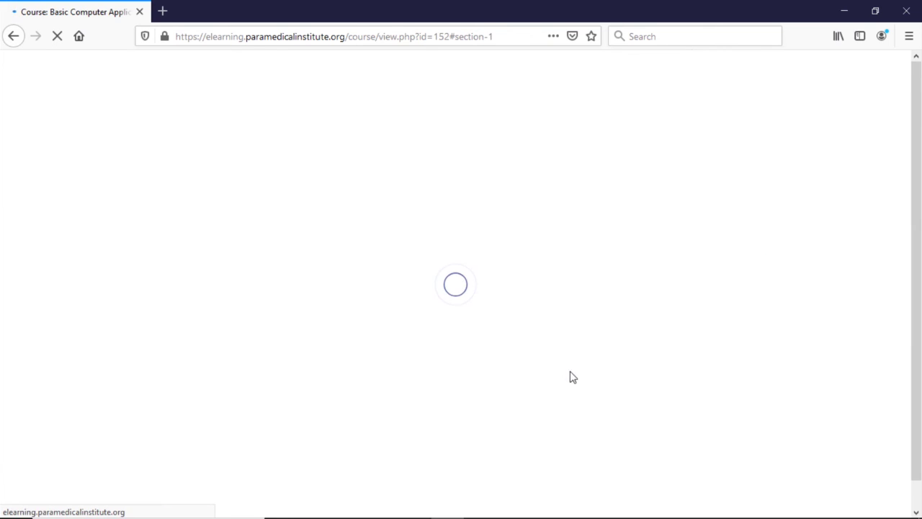